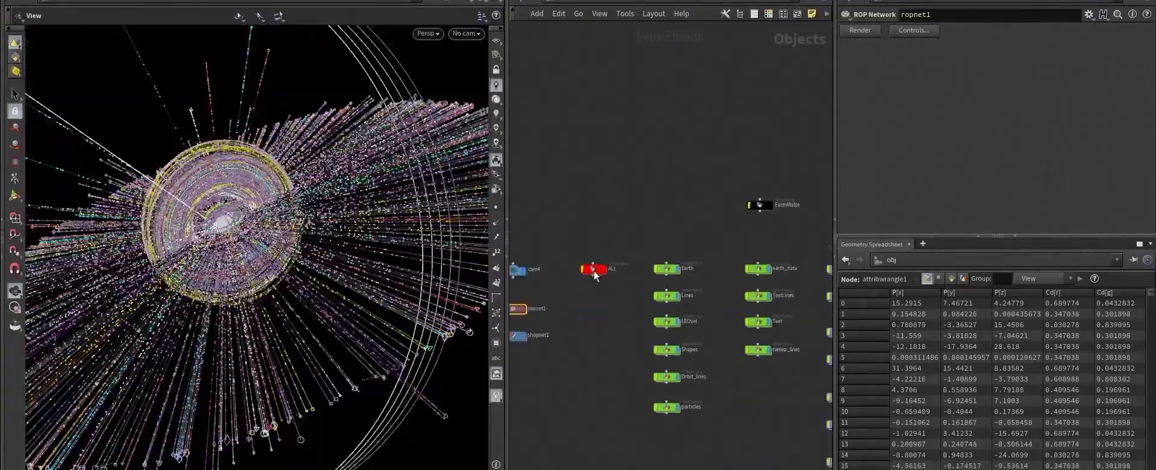
# - Dive from /obj into the red ALL object's SOP network
pyautogui.doubleClick(594, 271)
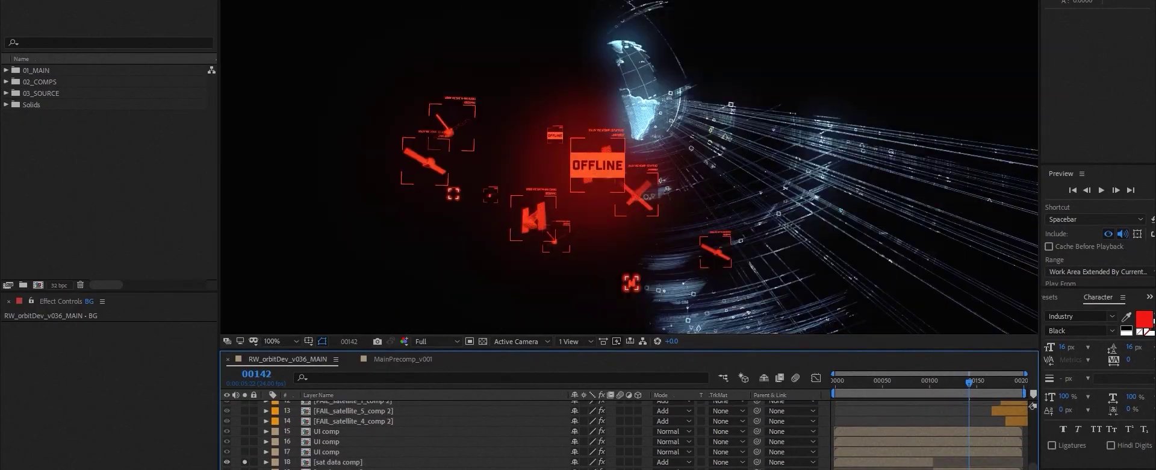
# - Bring up the MainPrecomp_v001 composition with the glowing globe in the Timeline
pyautogui.click(403, 358)
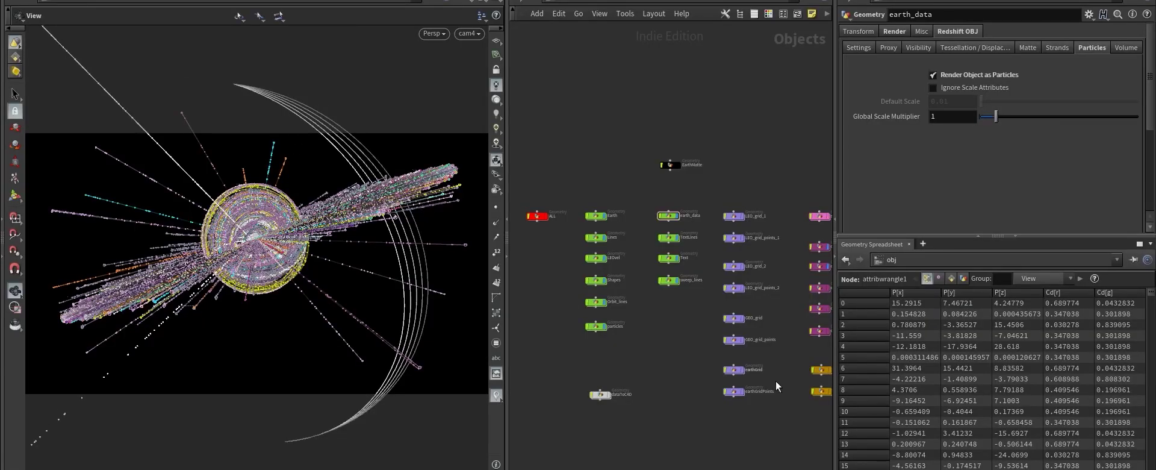
pyautogui.moveTo(661, 348); pyautogui.dragTo(597, 362, button='middle')
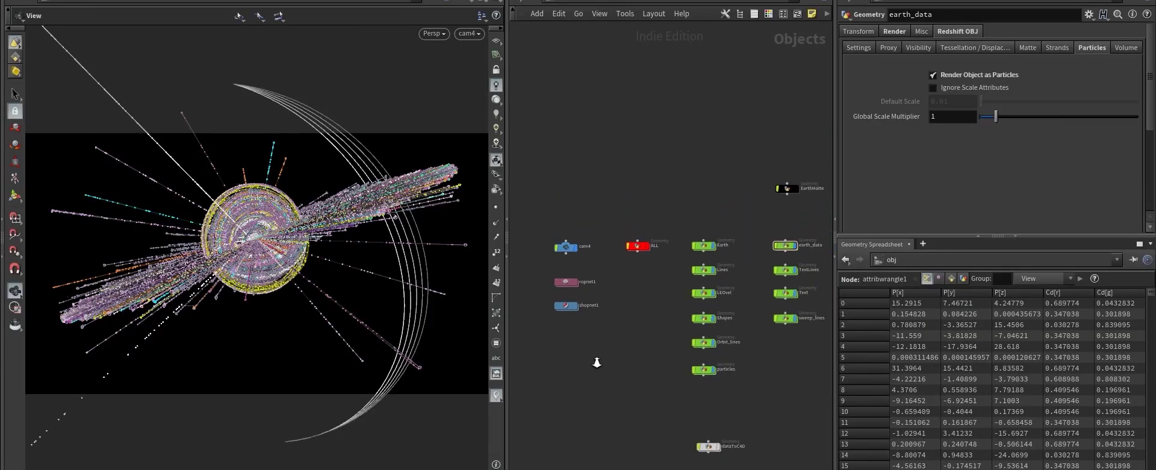
pyautogui.doubleClick(570, 306)
pyautogui.scroll(5, 702, 403)
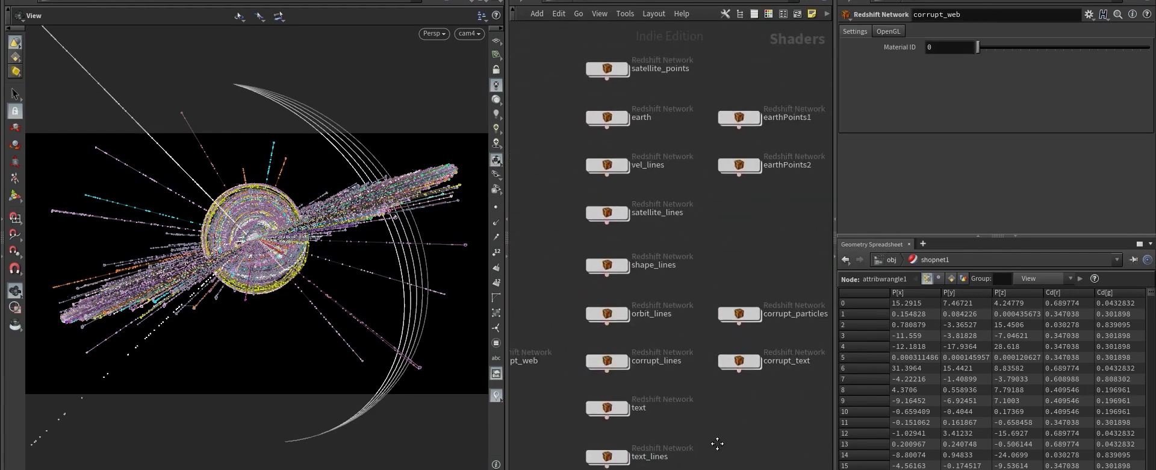
pyautogui.scroll(-3, 703, 155)
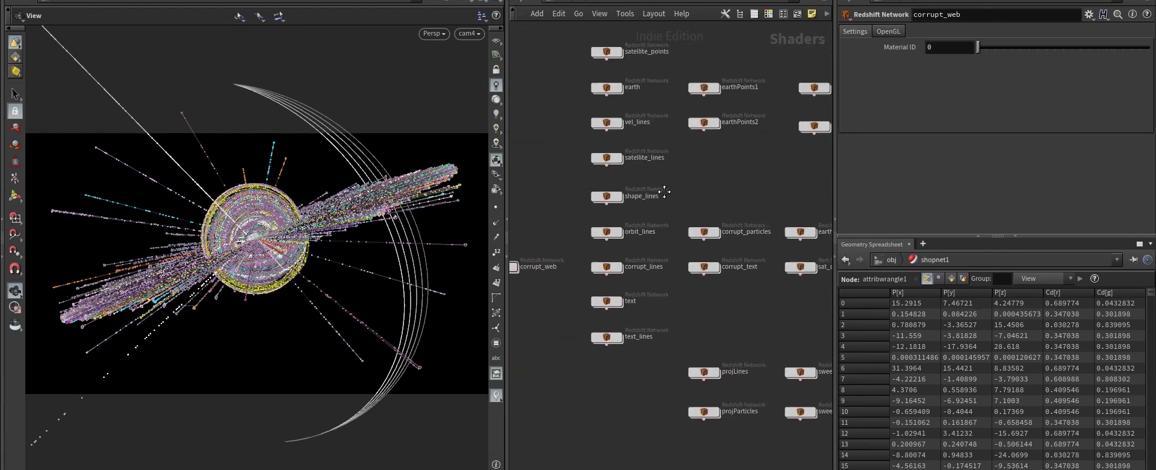
pyautogui.press('u')
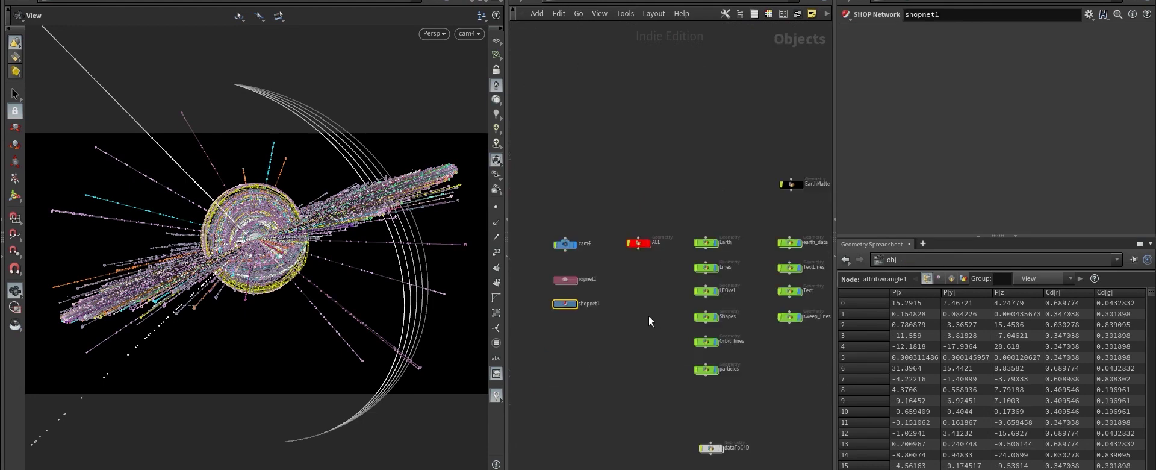
pyautogui.doubleClick(595, 288)
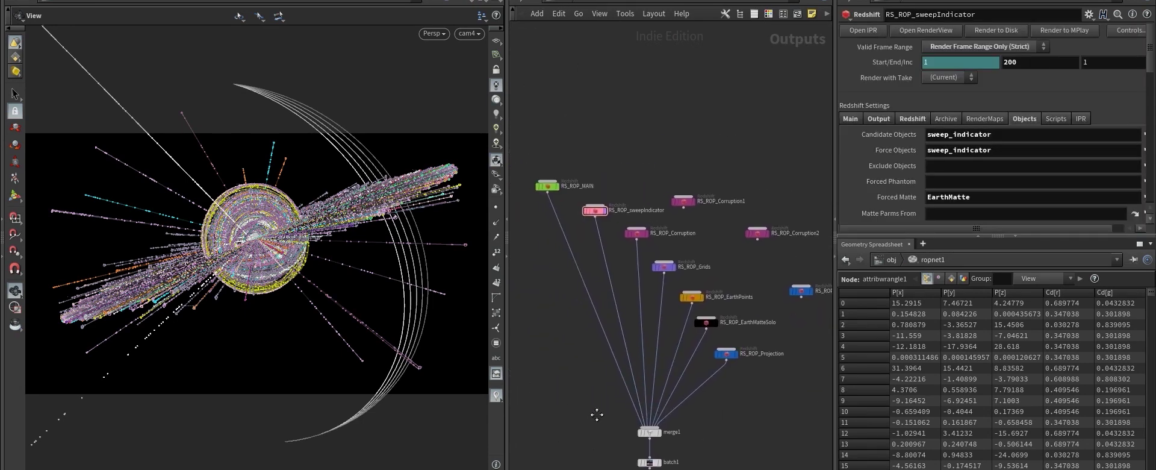
# - Return to object level and orbit off cam4 until the particle sphere appears as a face-on disc
pyautogui.click(562, 2)
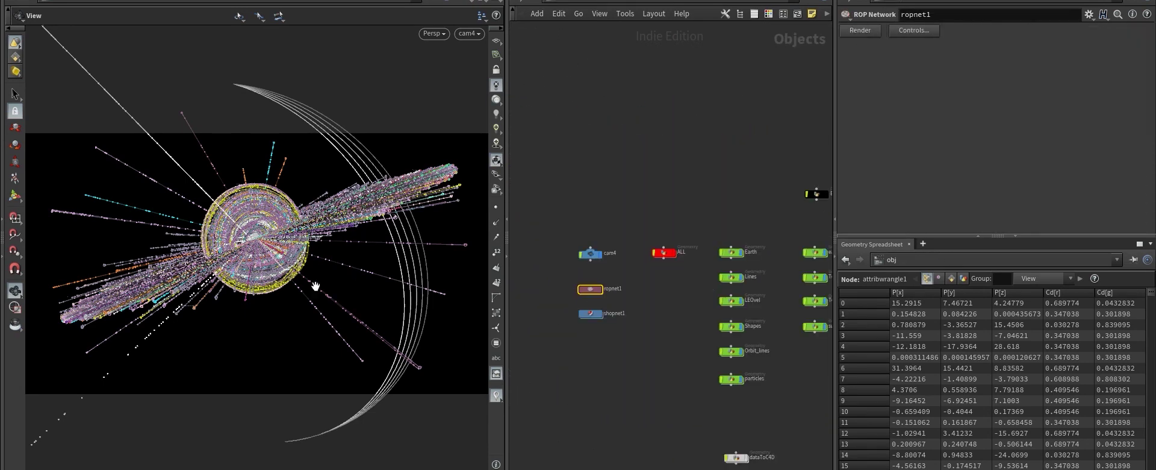
pyautogui.moveTo(244, 241)
pyautogui.mouseDown()
pyautogui.moveTo(381, 227)
pyautogui.moveTo(205, 275)
pyautogui.mouseUp()
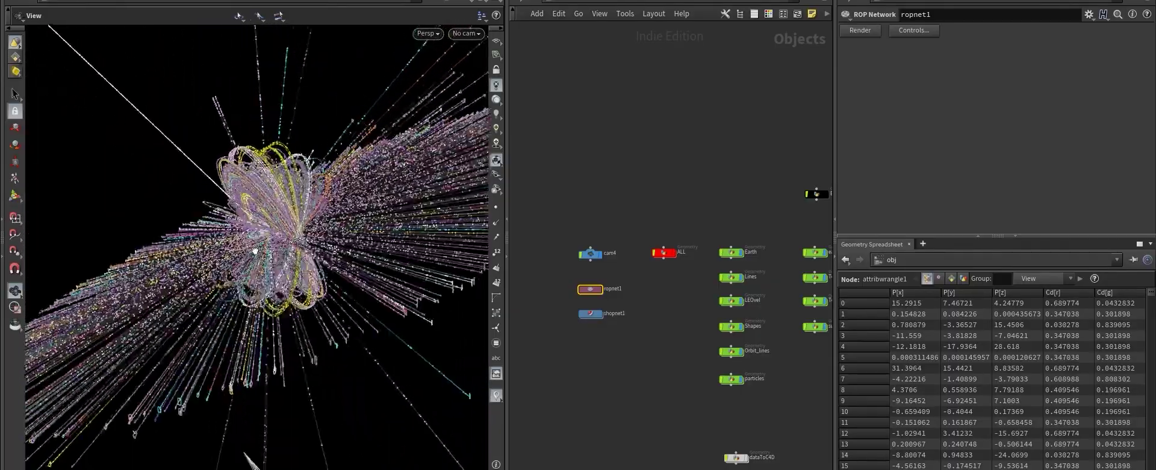
pyautogui.moveTo(205, 275)
pyautogui.mouseDown()
pyautogui.moveTo(290, 259)
pyautogui.moveTo(224, 216)
pyautogui.moveTo(250, 249)
pyautogui.moveTo(351, 204)
pyautogui.moveTo(270, 133)
pyautogui.moveTo(109, 277)
pyautogui.mouseUp()
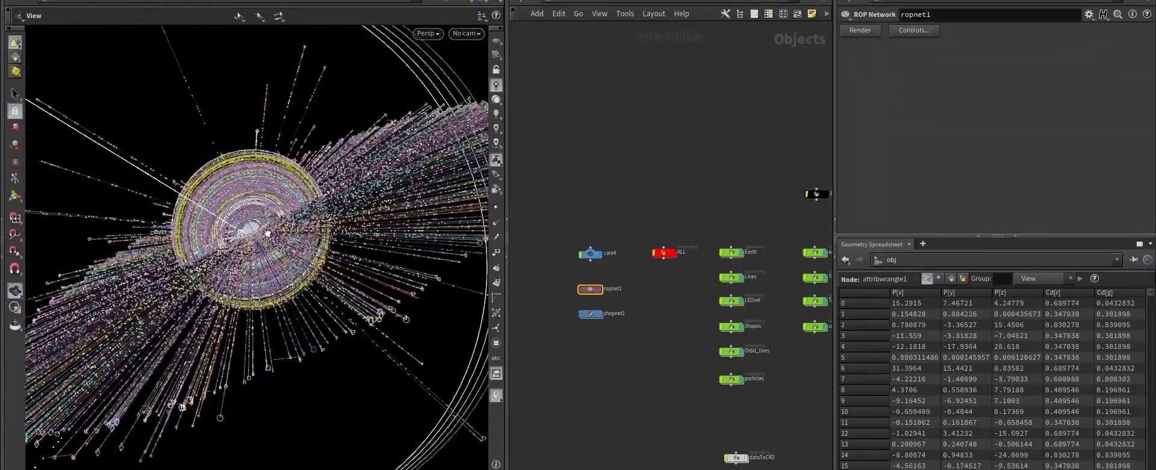
pyautogui.moveTo(108, 277); pyautogui.dragTo(252, 301)
pyautogui.moveTo(655, 356)
pyautogui.mouseDown(button='middle')
pyautogui.moveTo(596, 356)
pyautogui.moveTo(631, 271)
pyautogui.mouseUp(button='middle')
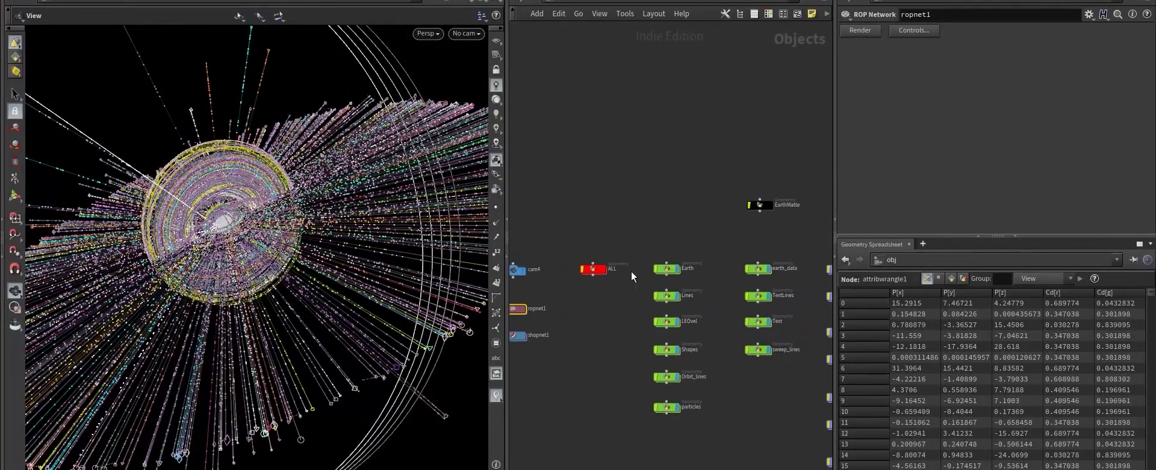
# - Enter the ALL network and survey its purple and yellow network boxes
pyautogui.doubleClick(594, 271)
pyautogui.scroll(2, 595, 276)
pyautogui.scroll(2, 608, 295)
pyautogui.scroll(3, 627, 325)
pyautogui.scroll(2, 651, 363)
pyautogui.moveTo(651, 364)
pyautogui.mouseDown(button='middle')
pyautogui.moveTo(585, 319)
pyautogui.moveTo(696, 276)
pyautogui.moveTo(637, 95)
pyautogui.moveTo(550, 297)
pyautogui.mouseUp(button='middle')
pyautogui.moveTo(613, 309)
pyautogui.mouseDown(button='middle')
pyautogui.moveTo(579, 275)
pyautogui.moveTo(593, 328)
pyautogui.mouseUp(button='middle')
pyautogui.scroll(3, 593, 328)
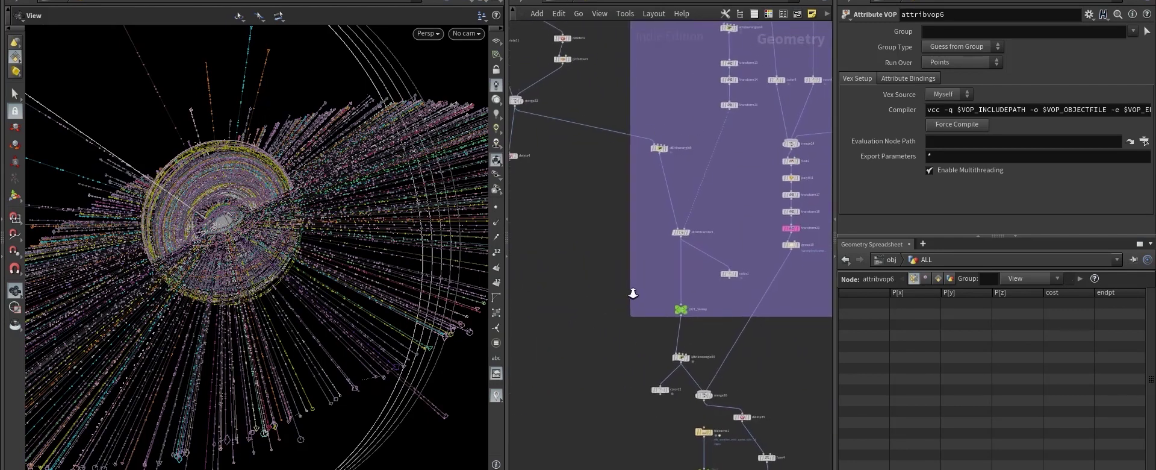
pyautogui.scroll(2, 602, 357)
pyautogui.scroll(-3, 602, 358)
pyautogui.moveTo(626, 259)
pyautogui.mouseDown(button='middle')
pyautogui.moveTo(575, 356)
pyautogui.moveTo(692, 337)
pyautogui.moveTo(772, 363)
pyautogui.mouseUp(button='middle')
# - Orbit the viewport around the point-cloud disc, its streaks and satellite labels
pyautogui.moveTo(305, 271)
pyautogui.mouseDown()
pyautogui.moveTo(279, 258)
pyautogui.moveTo(238, 276)
pyautogui.moveTo(291, 278)
pyautogui.moveTo(361, 229)
pyautogui.mouseUp()
pyautogui.scroll(3, 426, 175)
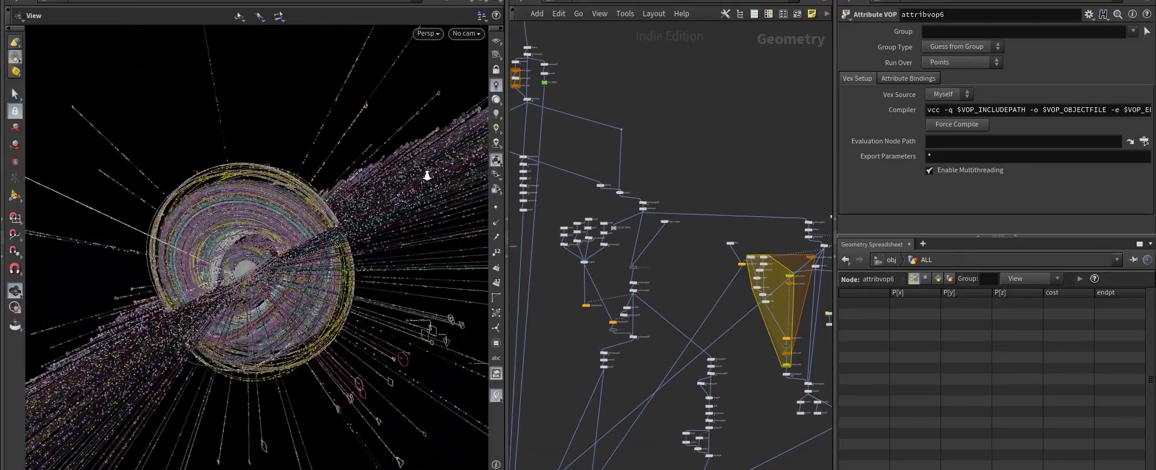
pyautogui.scroll(1, 426, 175)
pyautogui.scroll(2, 425, 176)
pyautogui.moveTo(146, 285); pyautogui.dragTo(271, 199, button='middle')
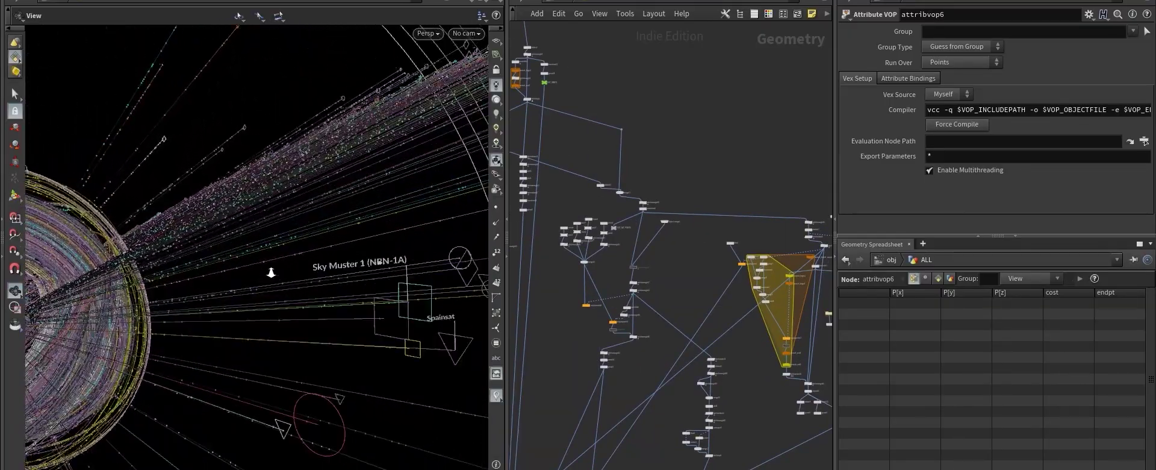
pyautogui.moveTo(271, 199)
pyautogui.mouseDown(button='right')
pyautogui.moveTo(359, 252)
pyautogui.moveTo(257, 315)
pyautogui.mouseUp(button='right')
pyautogui.moveTo(258, 315); pyautogui.dragTo(279, 320)
pyautogui.moveTo(713, 292); pyautogui.dragTo(670, 338, button='middle')
# - Select the OUT_ALL null to inspect its point data in the spreadsheet
pyautogui.scroll(3, 670, 337)
pyautogui.scroll(3, 655, 363)
pyautogui.scroll(2, 588, 385)
pyautogui.scroll(2, 581, 376)
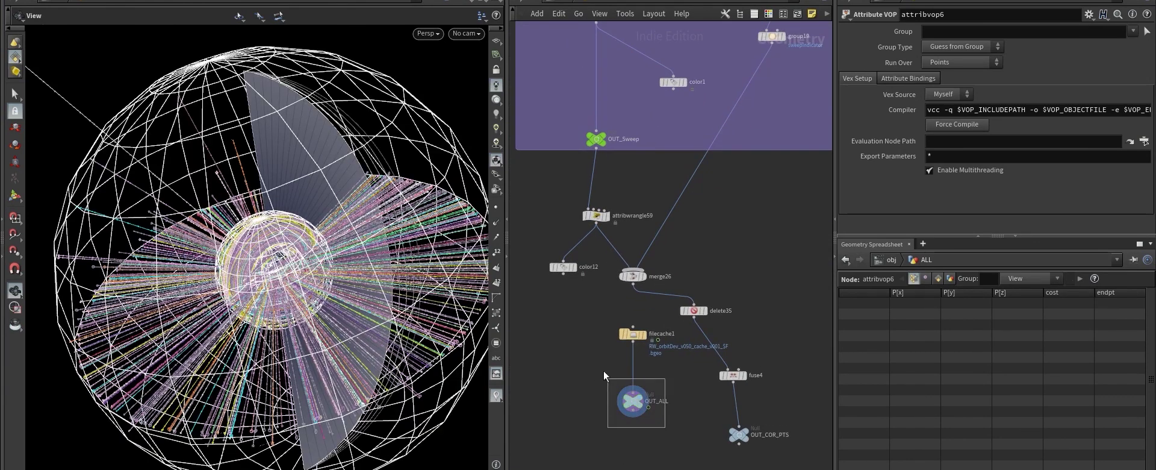
pyautogui.moveTo(611, 376); pyautogui.dragTo(611, 376)
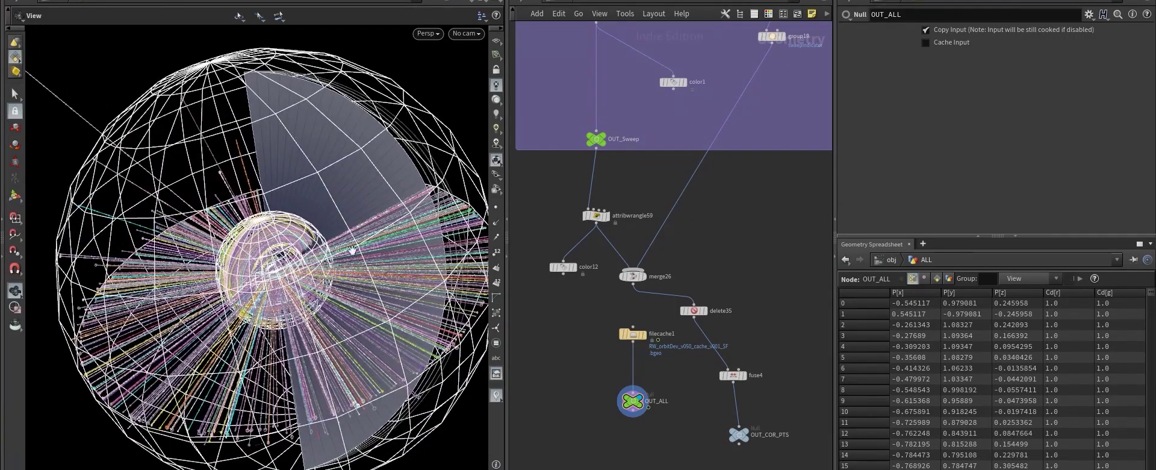
pyautogui.scroll(-5, 739, 293)
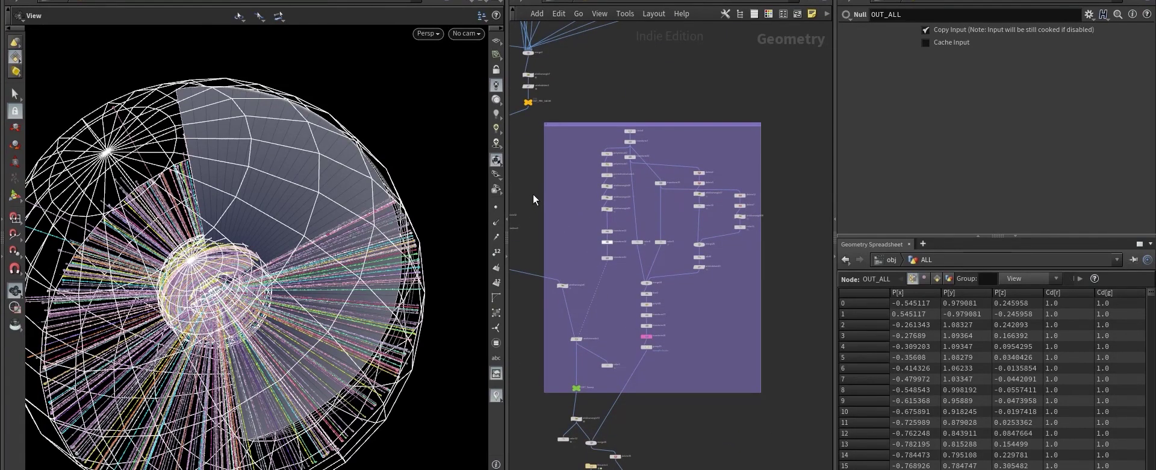
pyautogui.moveTo(533, 195)
pyautogui.mouseDown(button='middle')
pyautogui.moveTo(595, 180)
pyautogui.moveTo(573, 291)
pyautogui.mouseUp(button='middle')
# - Go up a level and inspect the Earth object's network and globe view
pyautogui.press('u')
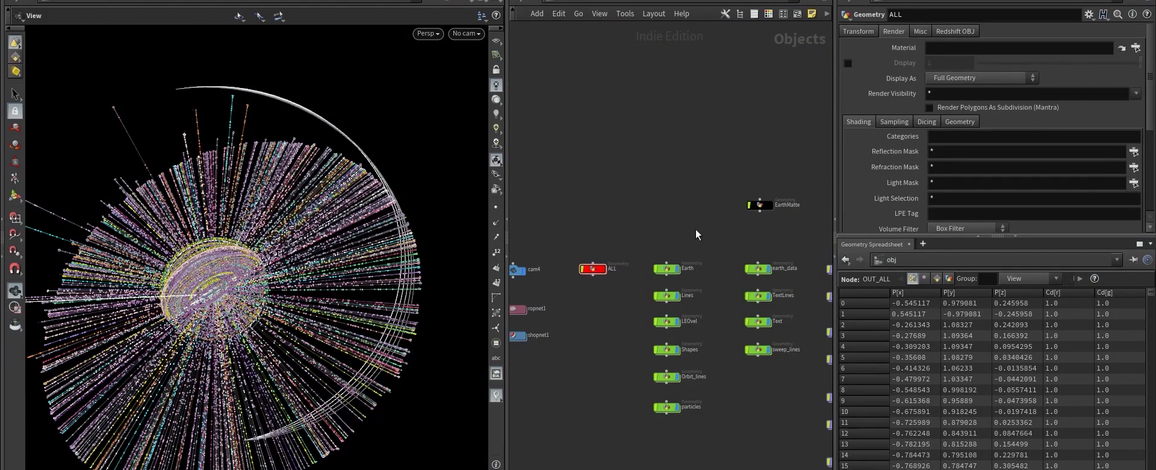
pyautogui.moveTo(690, 223); pyautogui.dragTo(672, 150, button='middle')
pyautogui.scroll(1, 672, 150)
pyautogui.doubleClick(645, 198)
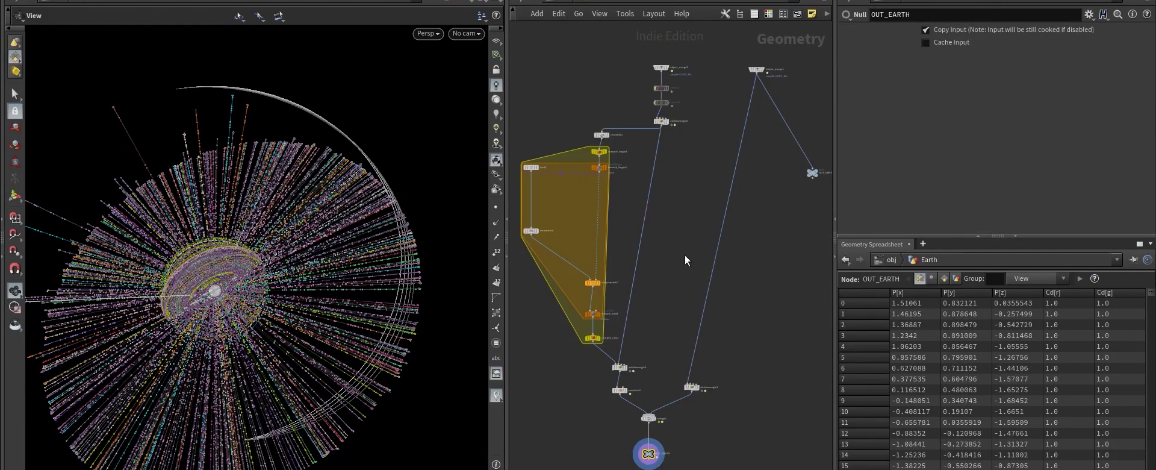
pyautogui.moveTo(683, 260)
pyautogui.mouseDown(button='middle')
pyautogui.moveTo(676, 165)
pyautogui.moveTo(563, 271)
pyautogui.mouseUp(button='middle')
pyautogui.moveTo(307, 283)
pyautogui.mouseDown()
pyautogui.moveTo(338, 188)
pyautogui.moveTo(212, 253)
pyautogui.mouseUp()
pyautogui.scroll(5, 369, 129)
pyautogui.scroll(5, 360, 208)
pyautogui.moveTo(360, 208)
pyautogui.mouseDown()
pyautogui.moveTo(382, 227)
pyautogui.moveTo(333, 241)
pyautogui.mouseUp()
# - Peek inside earth_data, then return to the object level
pyautogui.press('u')
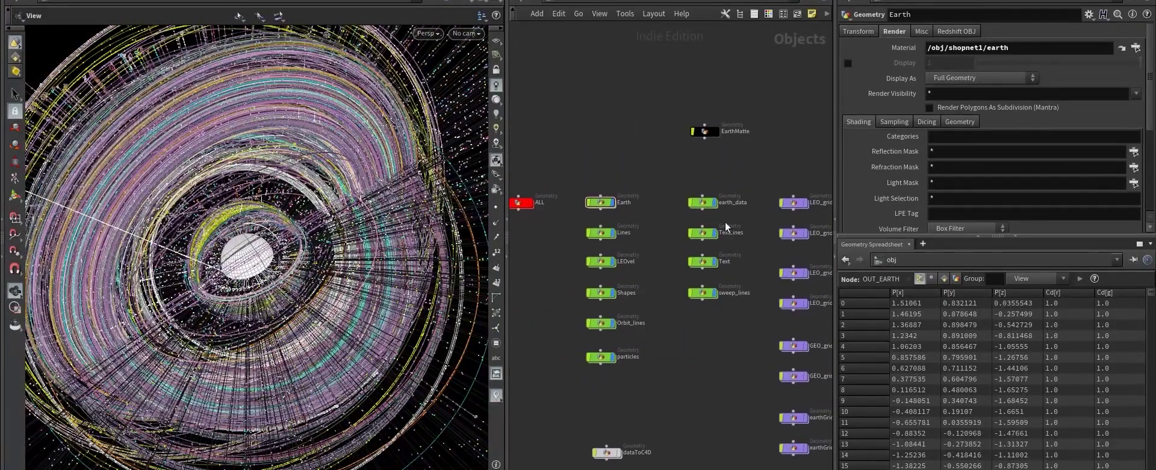
pyautogui.doubleClick(703, 202)
pyautogui.press('u')
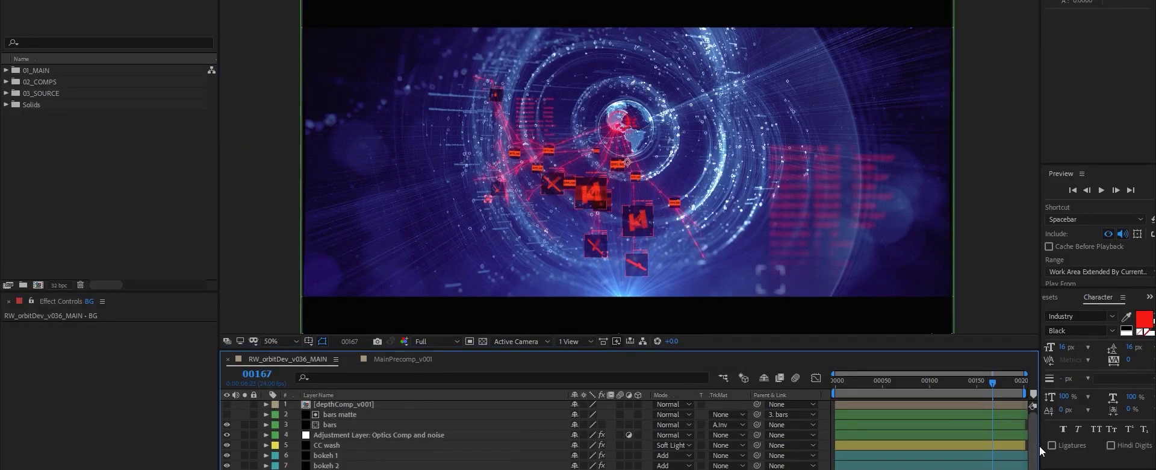
# - Scrub the main comp between frames 00128 and 00142
pyautogui.scroll(-5, 964, 434)
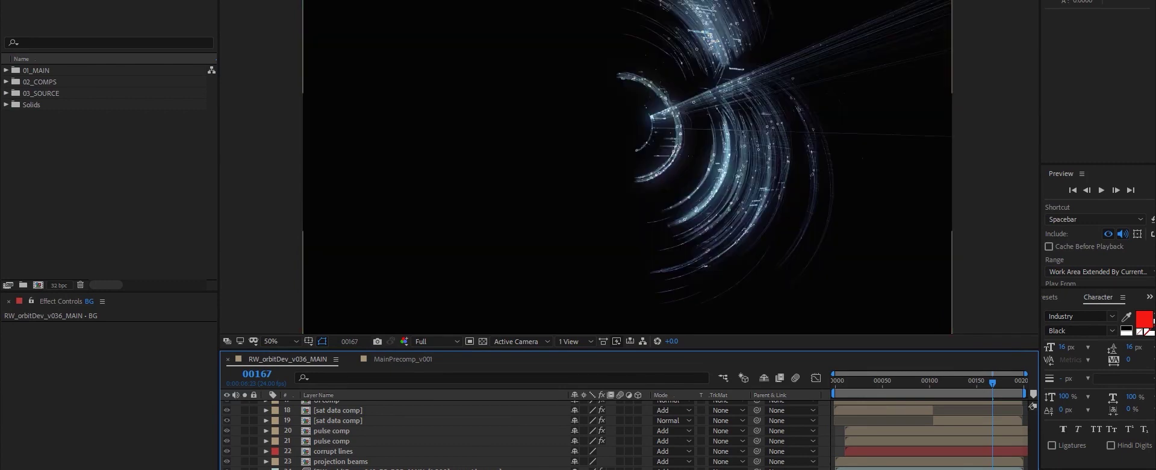
pyautogui.moveTo(985, 380); pyautogui.dragTo(956, 381)
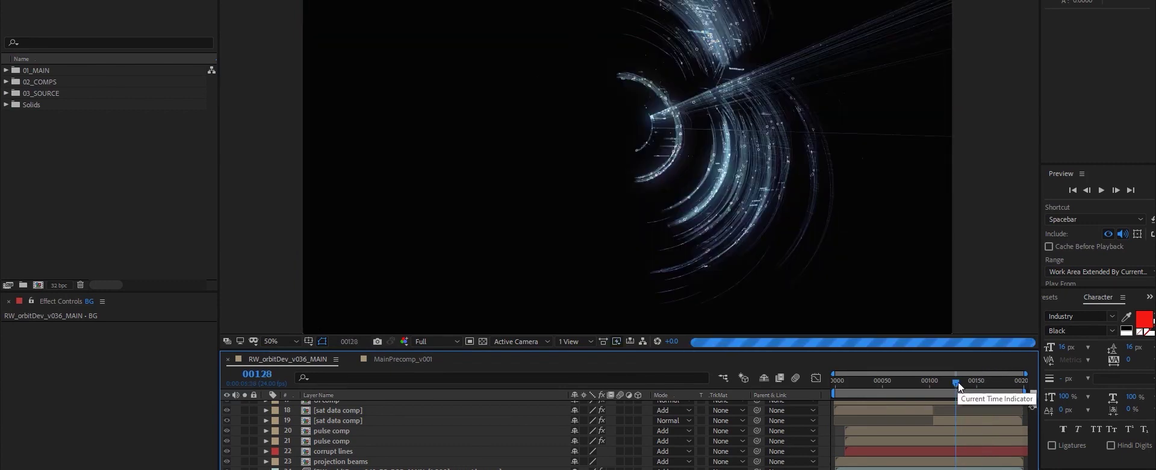
pyautogui.click(962, 382)
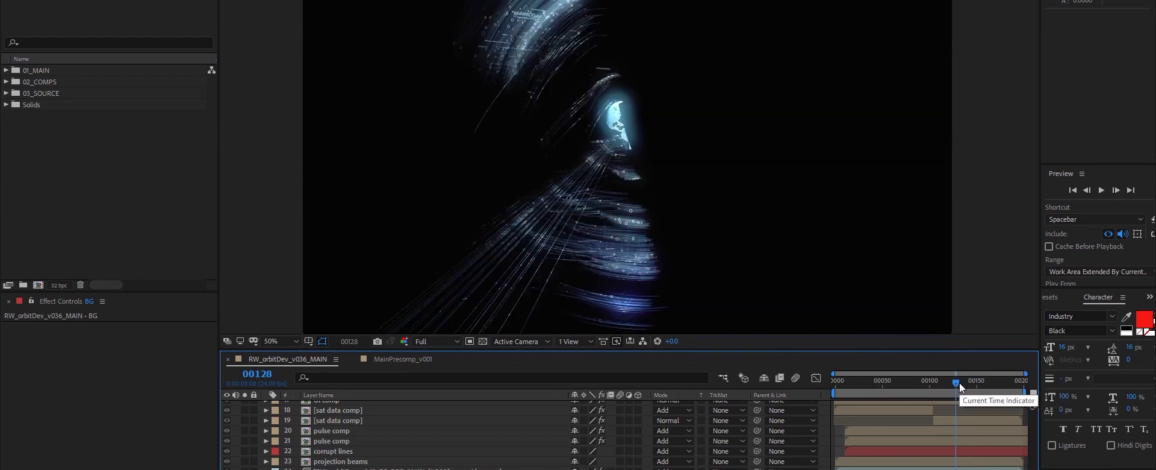
pyautogui.click(968, 382)
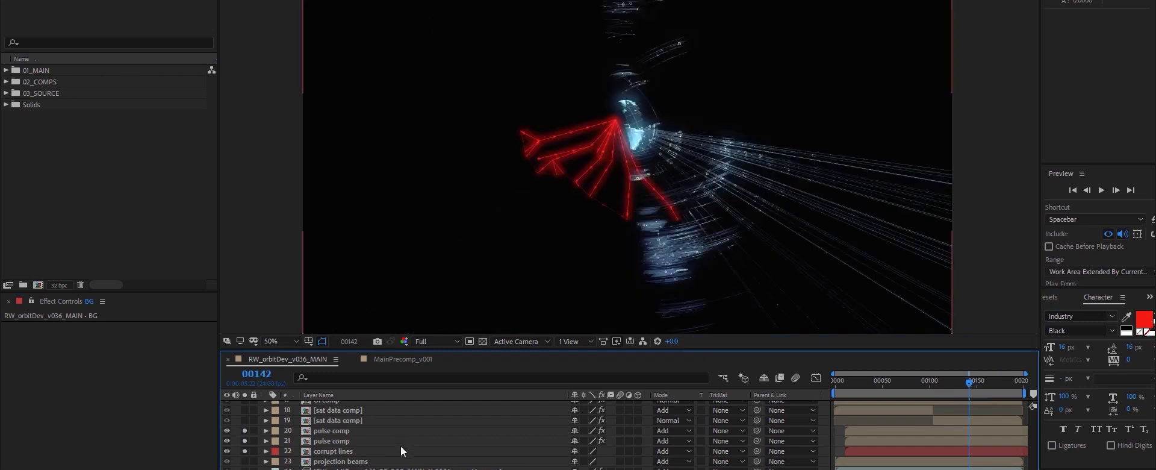
# - Check the data comp layer's lens blur at 100% zoom, then open MainPrecomp_v001
pyautogui.scroll(3, 398, 451)
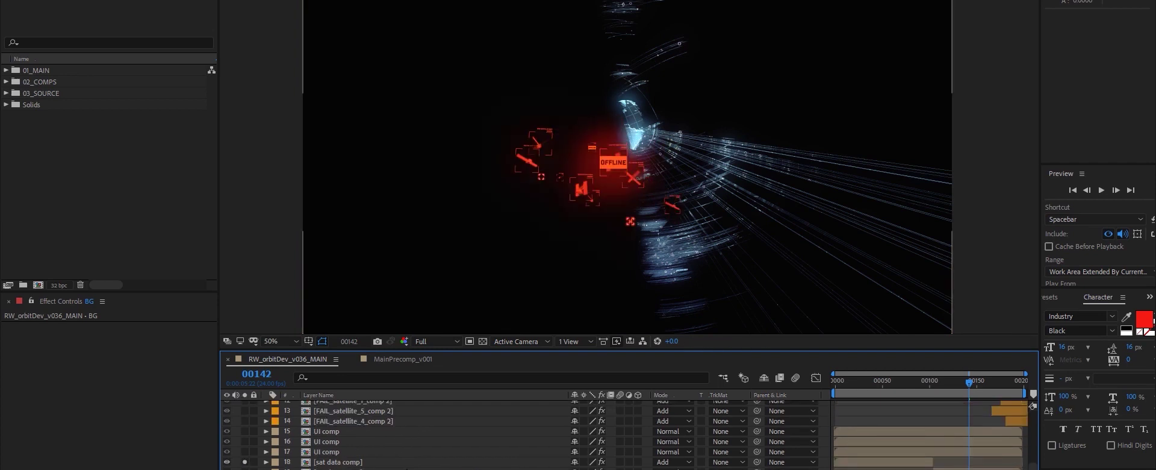
pyautogui.press('/')
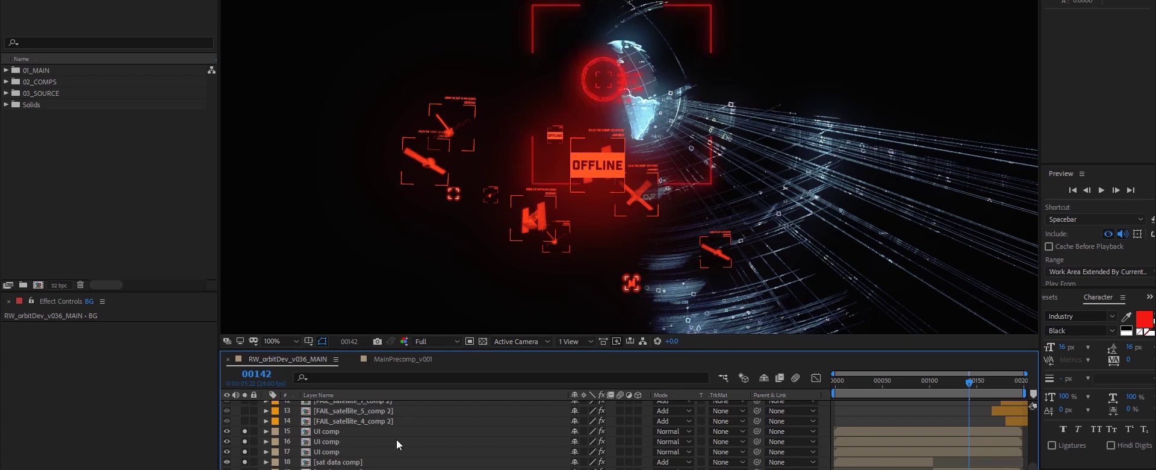
pyautogui.scroll(2, 379, 451)
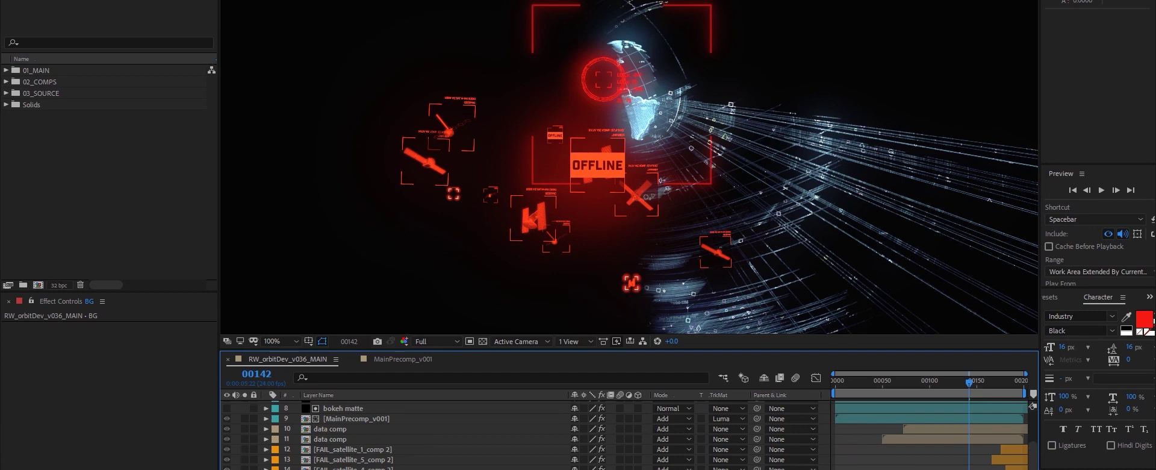
pyautogui.click(330, 440)
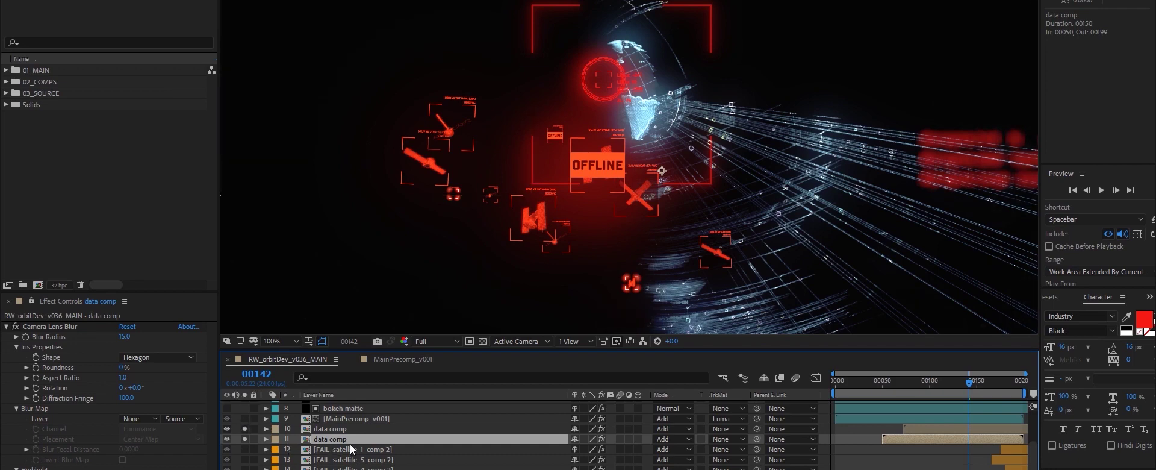
pyautogui.press(',')
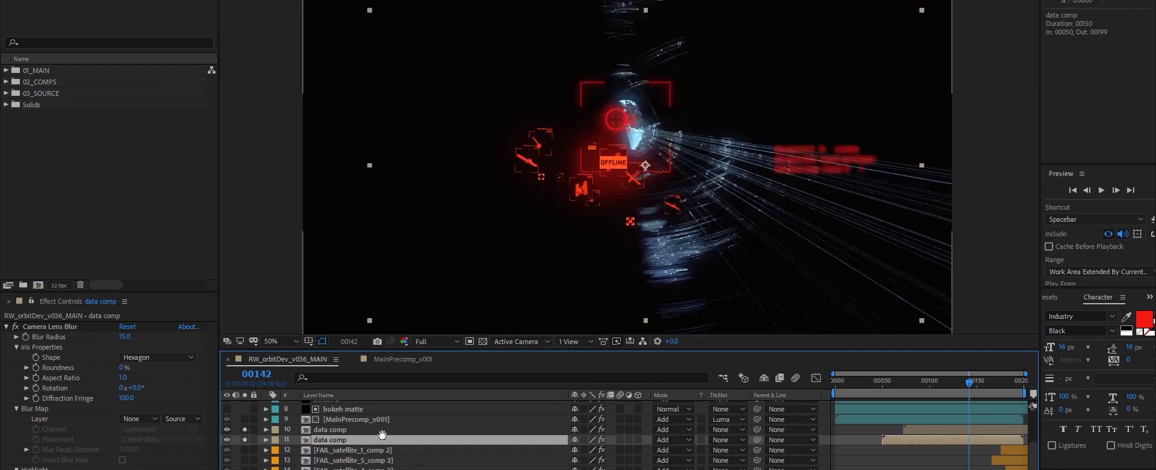
pyautogui.scroll(-5, 382, 423)
pyautogui.click(401, 359)
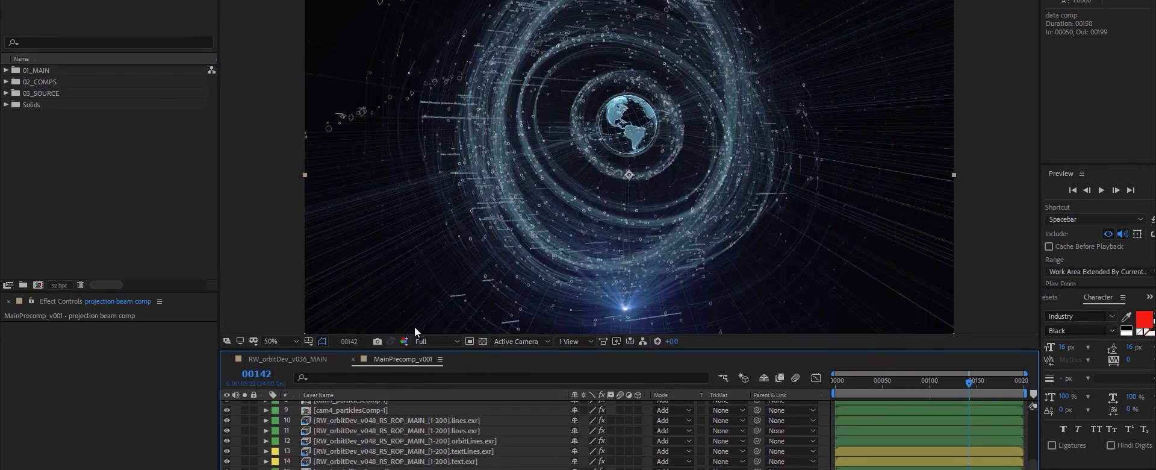
# - Hide the particle rings, then solo orbitLines and grid layers 2–4
pyautogui.press('Delete')
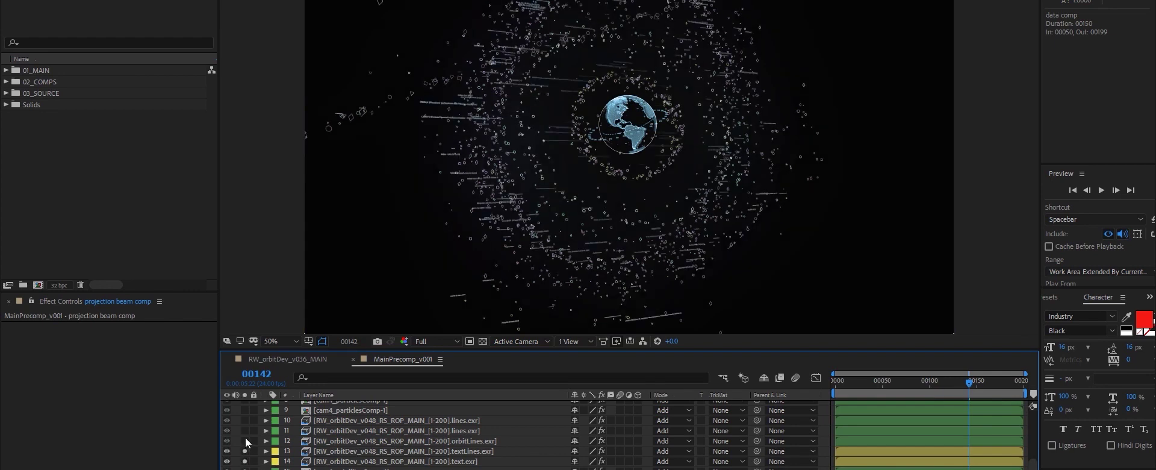
pyautogui.click(245, 441)
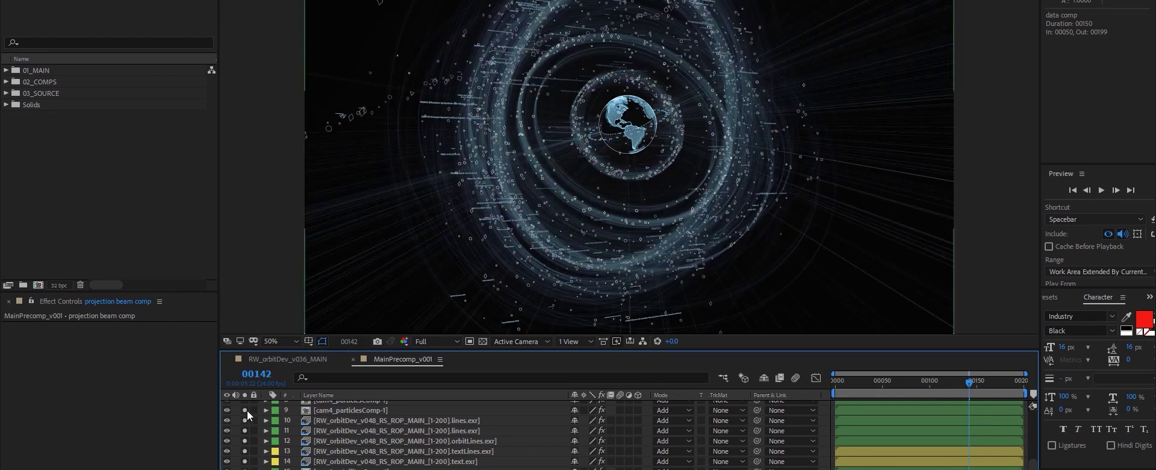
pyautogui.scroll(3, 442, 421)
pyautogui.scroll(4, 442, 422)
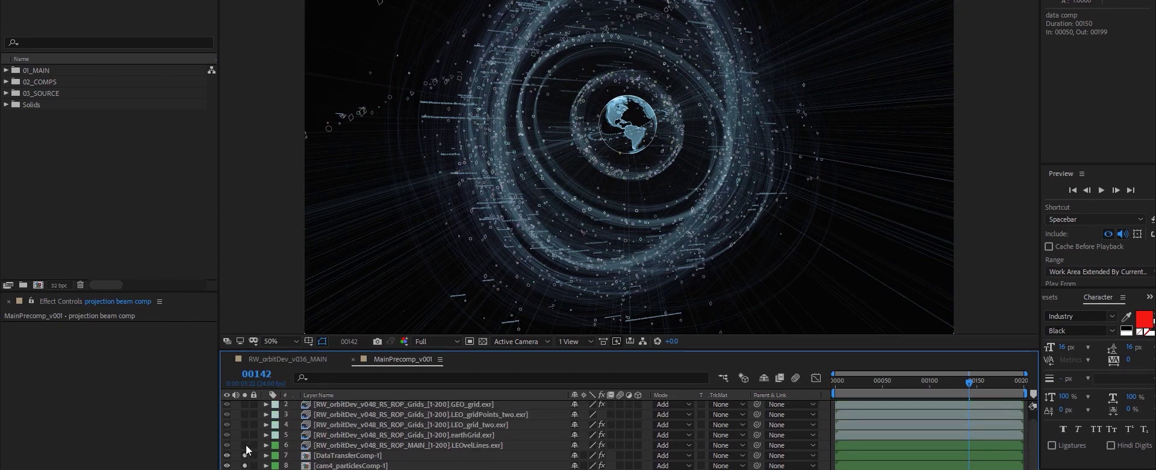
pyautogui.moveTo(245, 425); pyautogui.dragTo(244, 404)
pyautogui.scroll(1, 251, 418)
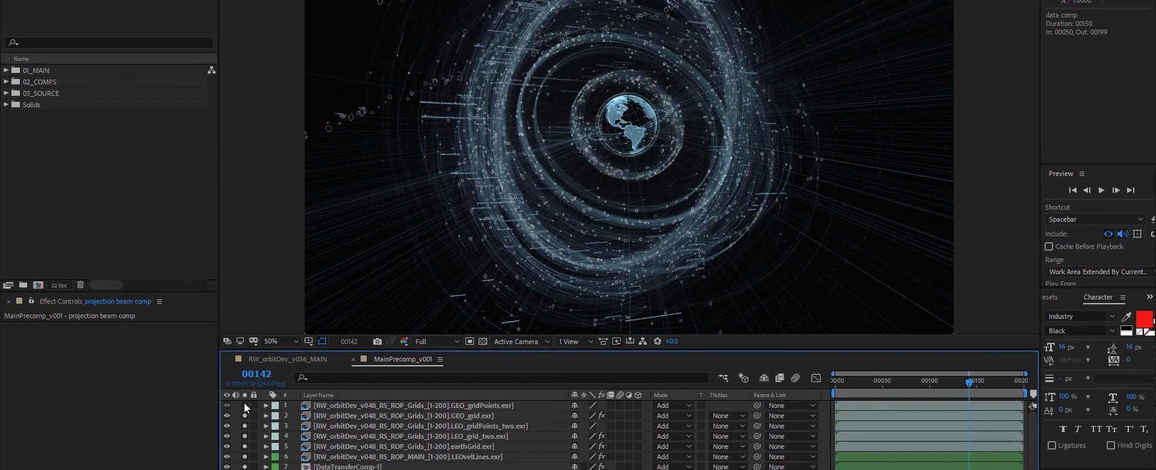
pyautogui.scroll(-7, 442, 434)
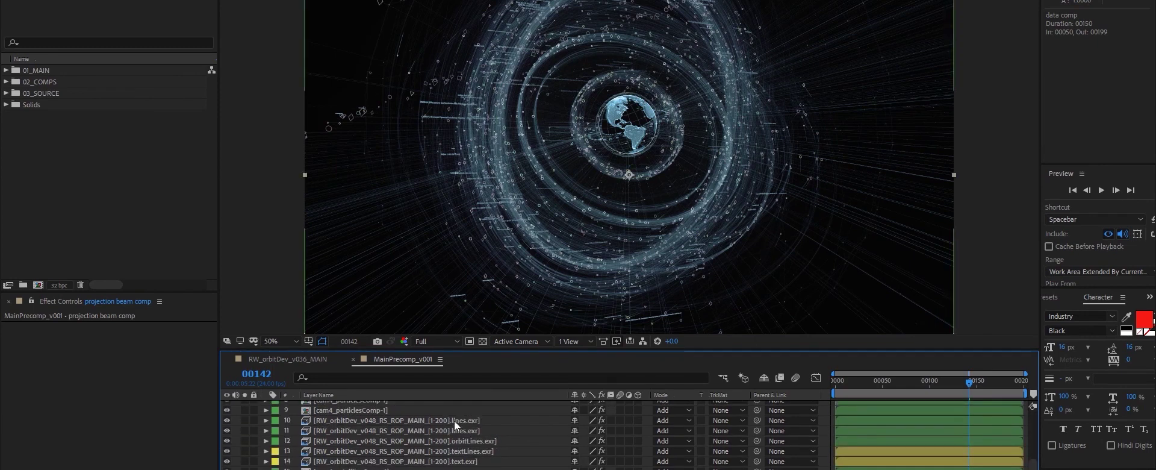
# - In RW_orbitDev_v036_MAIN, solo both sat data comp layers 18–19
pyautogui.click(311, 359)
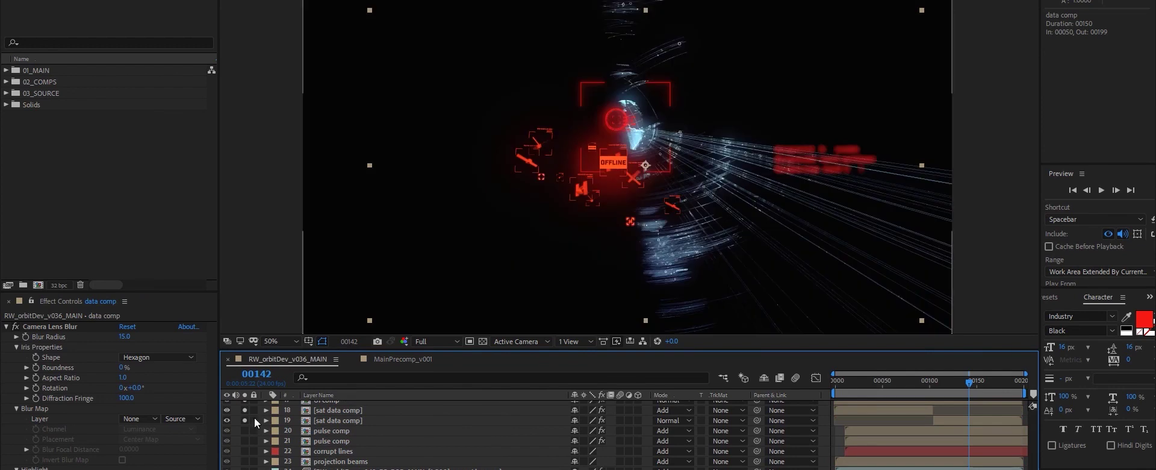
pyautogui.scroll(6, 292, 451)
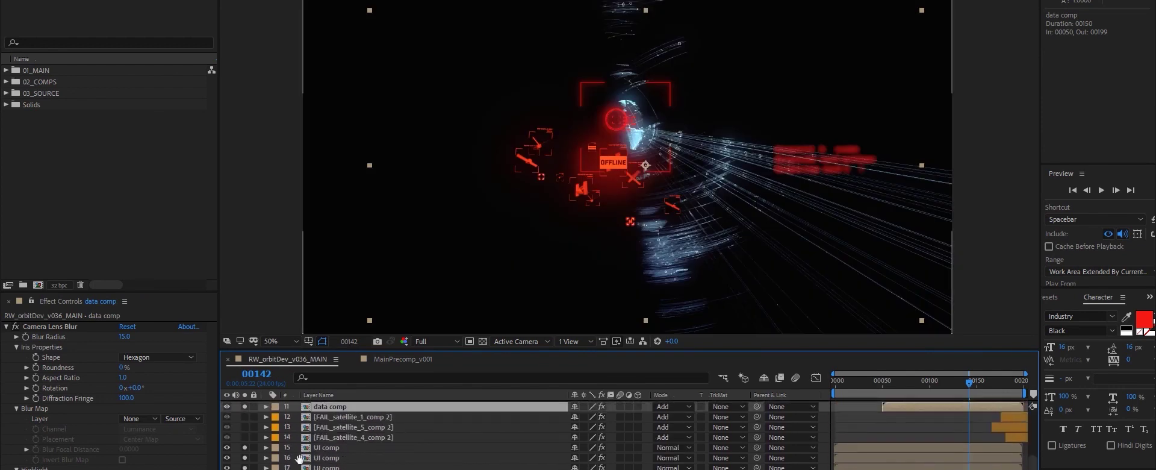
pyautogui.scroll(8, 374, 444)
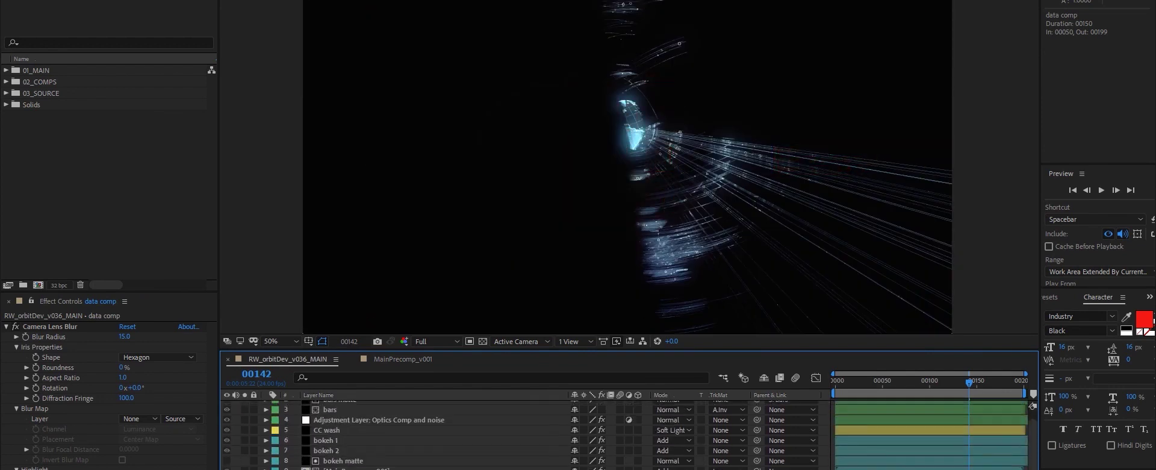
pyautogui.scroll(-3, 378, 454)
pyautogui.scroll(-7, 377, 453)
pyautogui.scroll(-5, 378, 454)
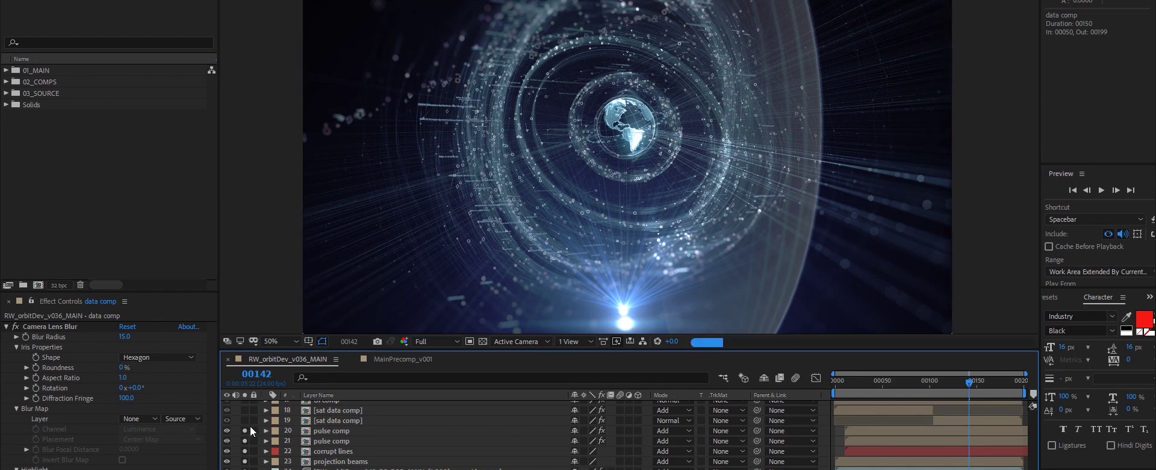
pyautogui.moveTo(244, 410); pyautogui.dragTo(246, 418)
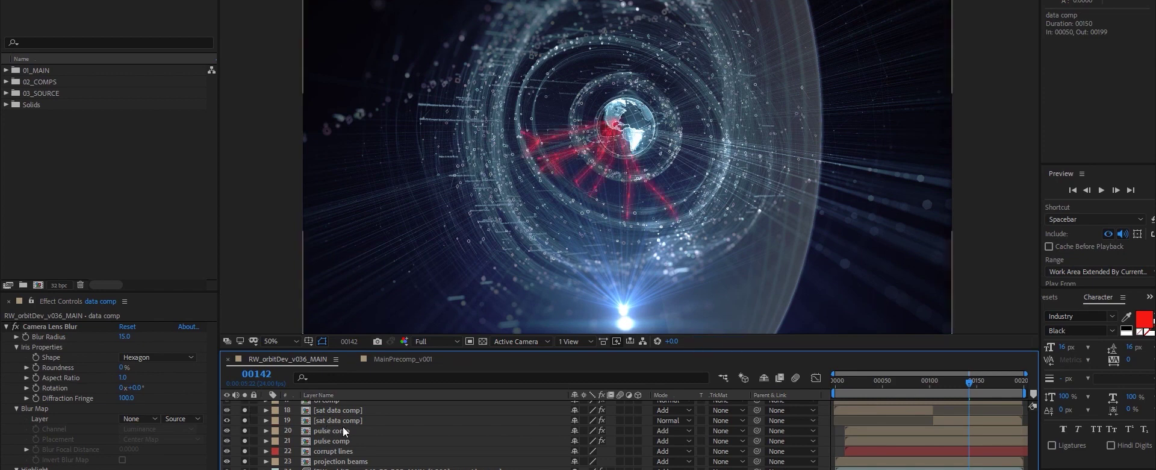
# - Solo the optics and noise Adjustment Layer (layer 4) for the purple-blue grade
pyautogui.scroll(4, 356, 427)
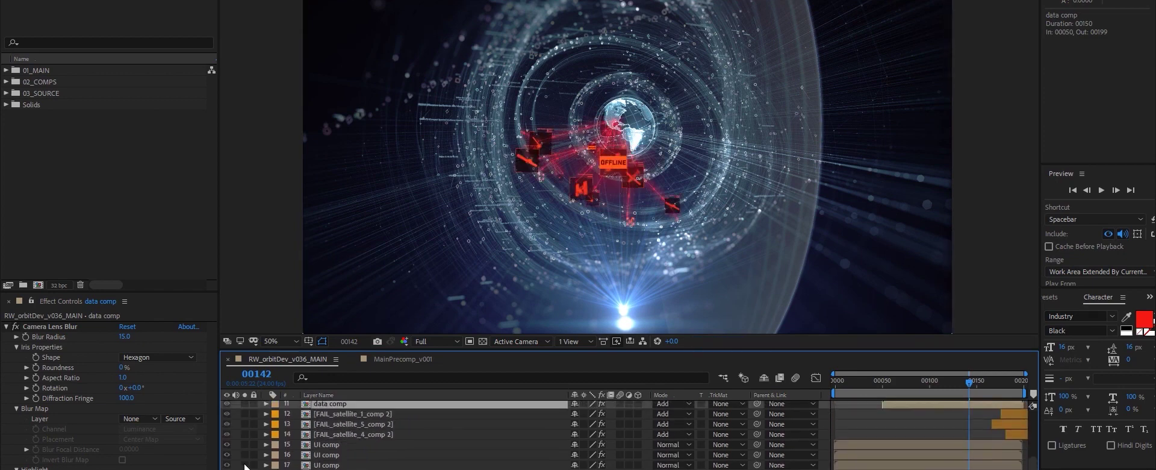
pyautogui.scroll(3, 364, 447)
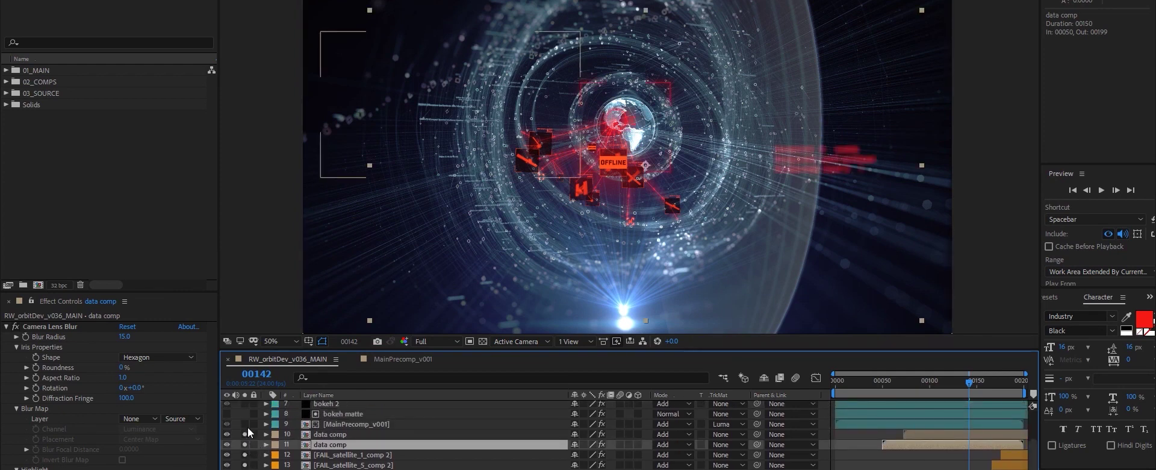
pyautogui.scroll(4, 345, 431)
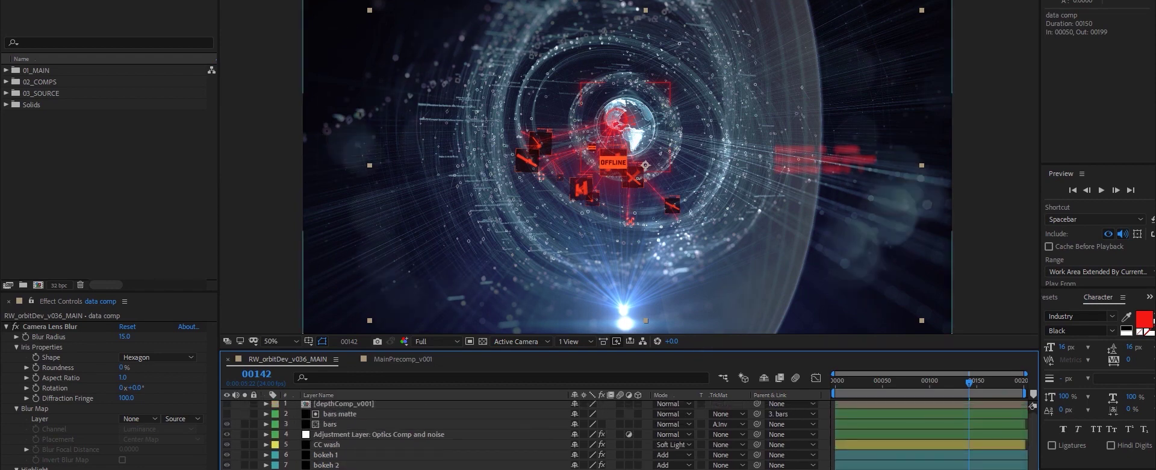
pyautogui.click(245, 434)
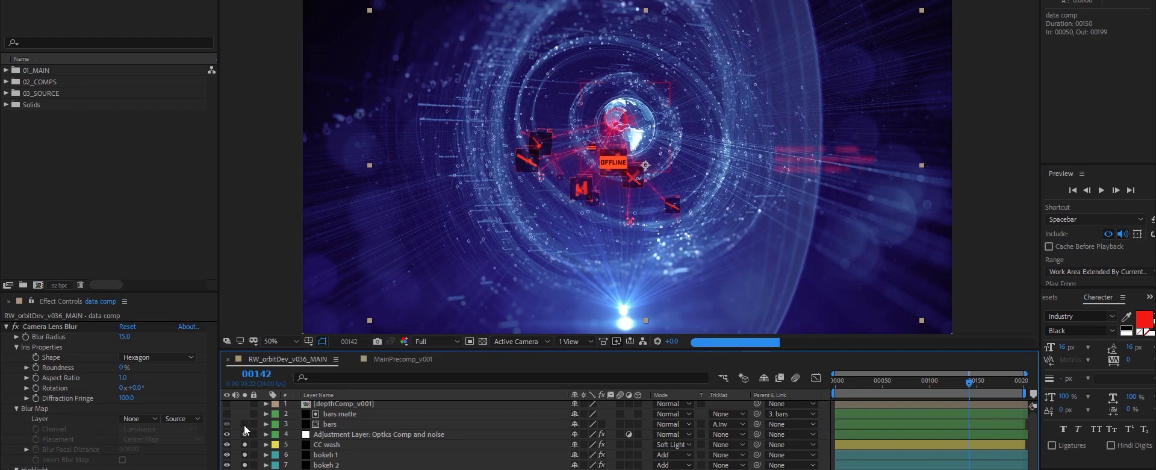
# - Solo layer 3 (bars) to add top and bottom letterbox bars
pyautogui.click(244, 424)
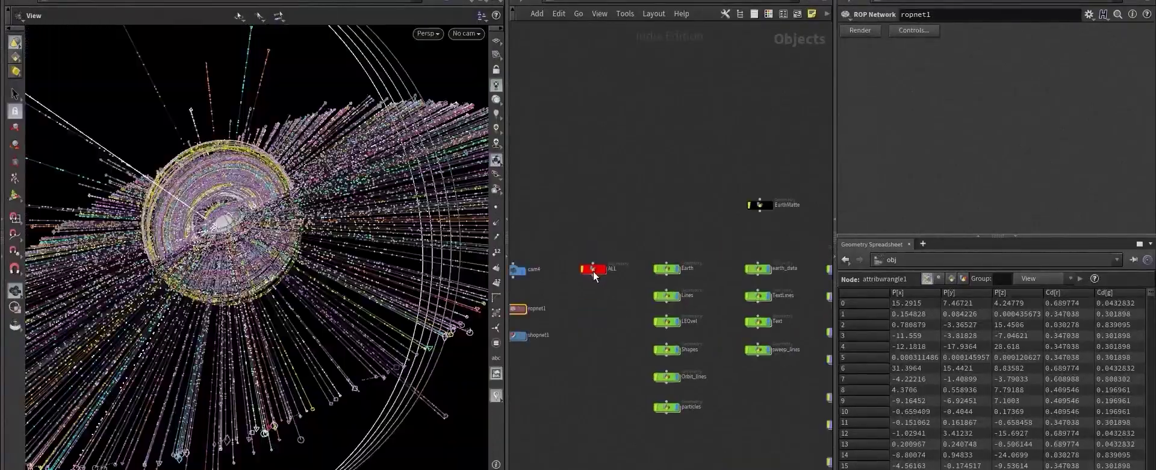
# - Enter the ALL node's geometry network and zoom toward its upper nodes
pyautogui.doubleClick(594, 270)
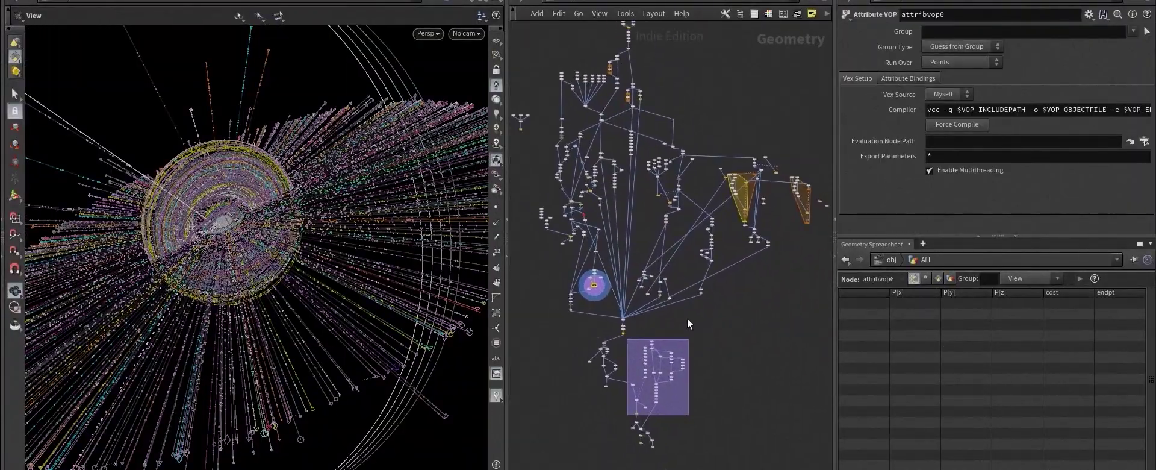
pyautogui.scroll(5, 719, 312)
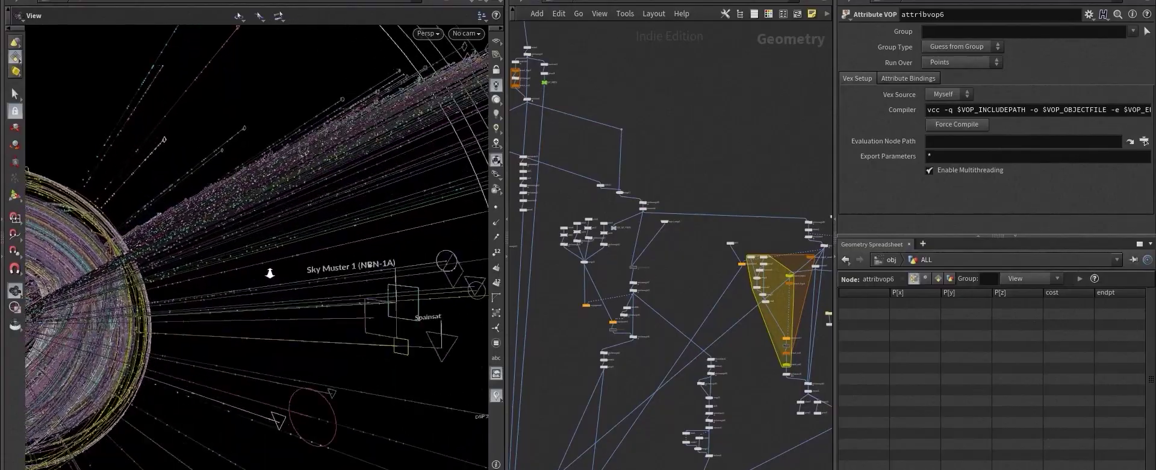